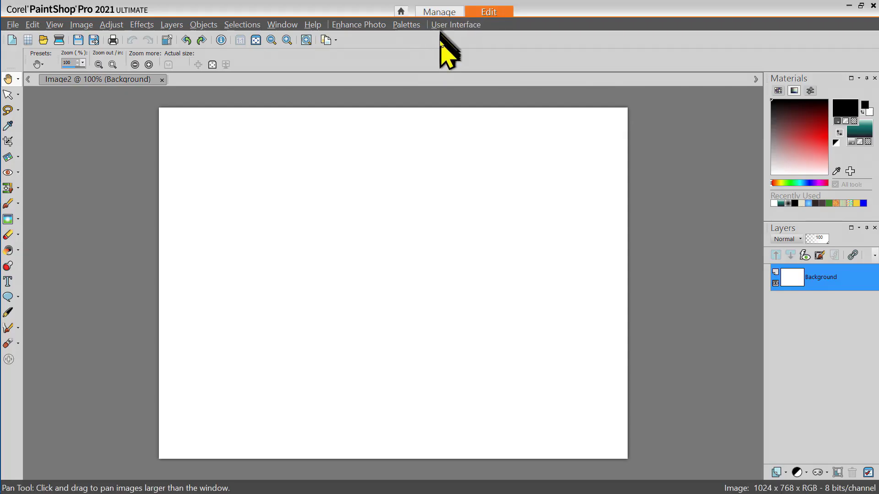
- Look through the interface appearance options, then close them without changes
{"action": "left_click", "coordinate": [448, 25]}
{"action": "mouse_move", "coordinate": [458, 39]}
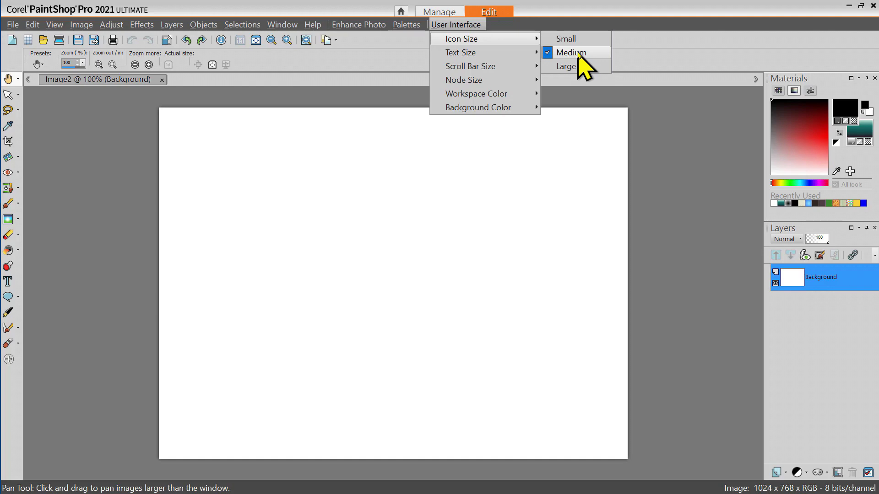
{"action": "mouse_move", "coordinate": [481, 53]}
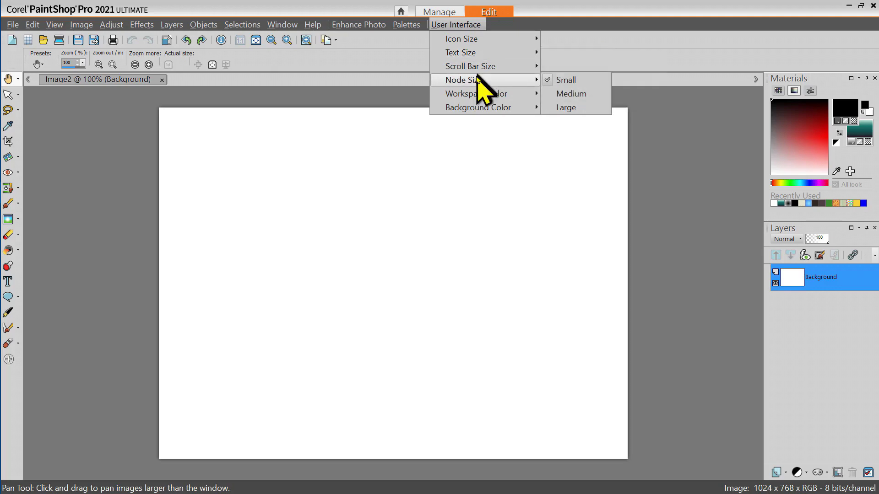
{"action": "mouse_move", "coordinate": [478, 94]}
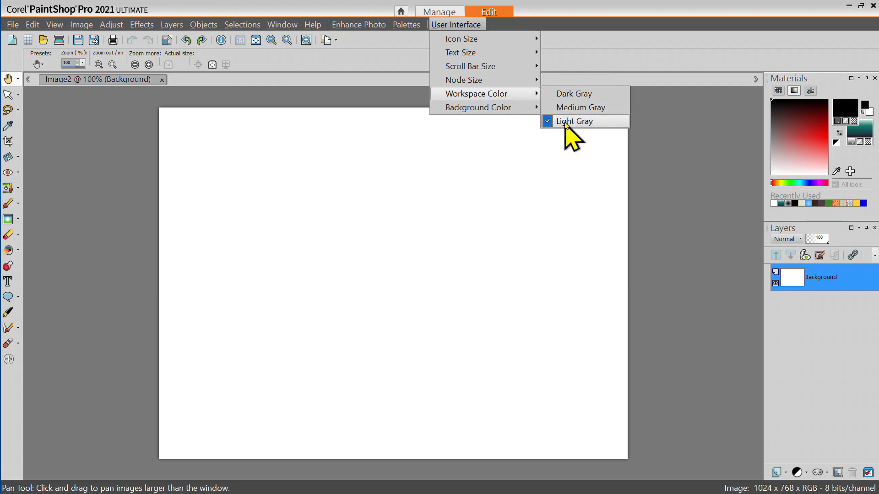
{"action": "left_click", "coordinate": [580, 122]}
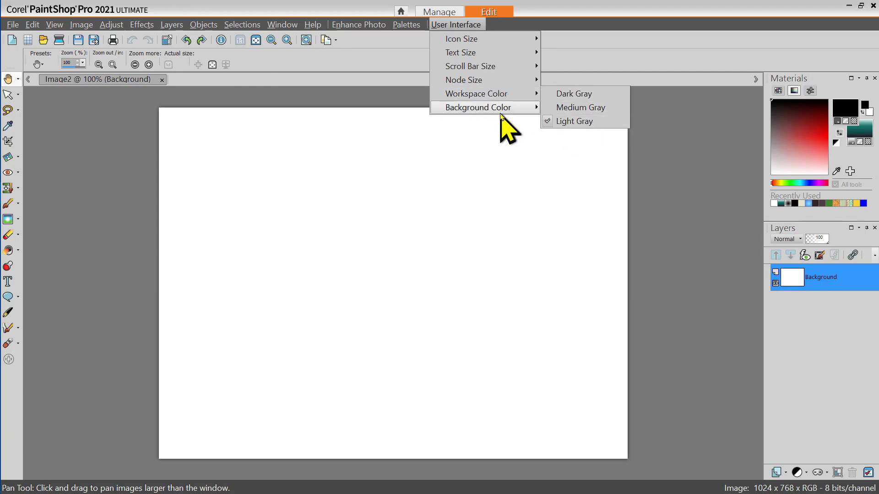
{"action": "mouse_move", "coordinate": [504, 110]}
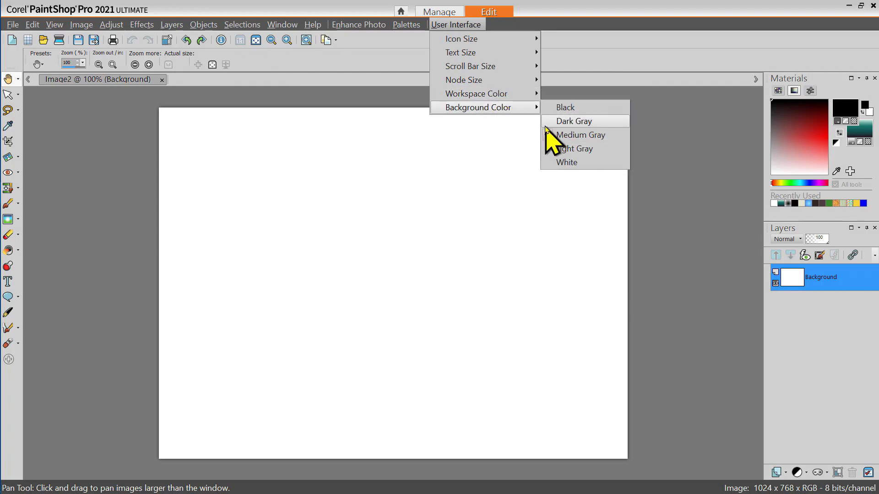
{"action": "left_click", "coordinate": [711, 130]}
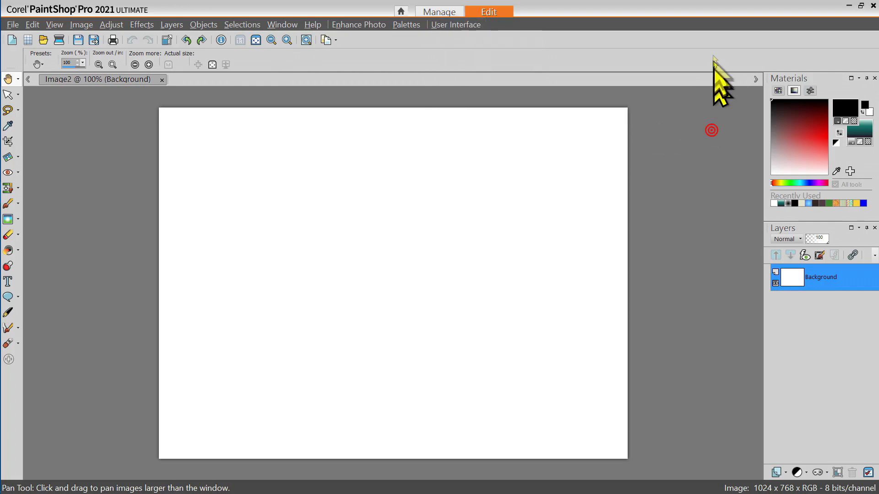
- Open the toolbar Customize dialog, move it higher and show the File category's commands
{"action": "right_click", "coordinate": [355, 40]}
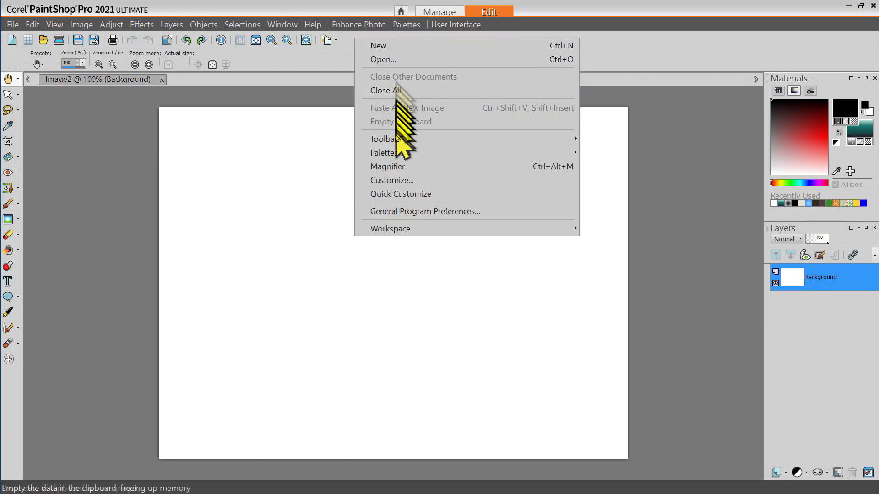
{"action": "left_click", "coordinate": [396, 181]}
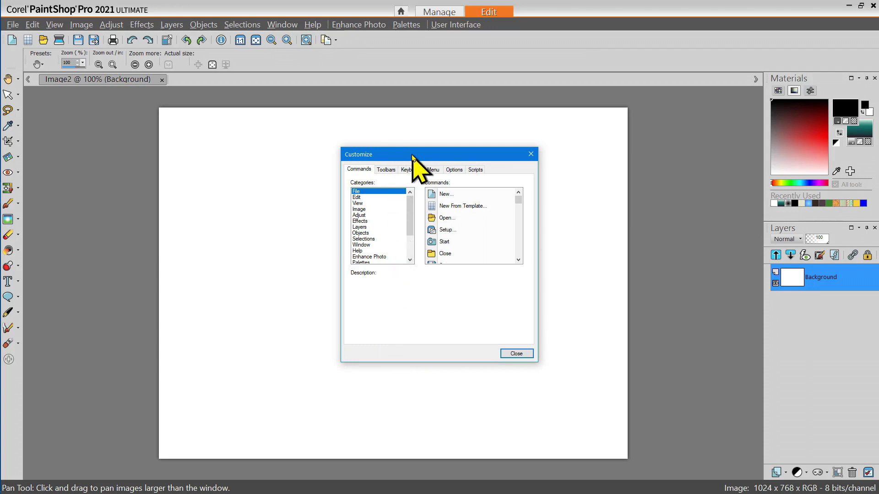
{"action": "left_click_drag", "start_coordinate": [412, 154], "coordinate": [412, 136]}
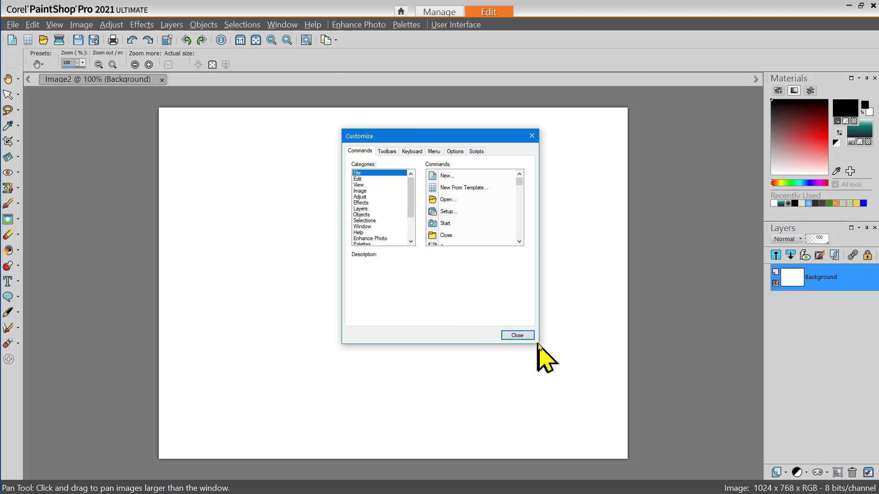
{"action": "scroll", "coordinate": [412, 196], "scroll_direction": "down", "scroll_amount": 2}
{"action": "scroll", "coordinate": [410, 197], "scroll_direction": "up", "scroll_amount": 1}
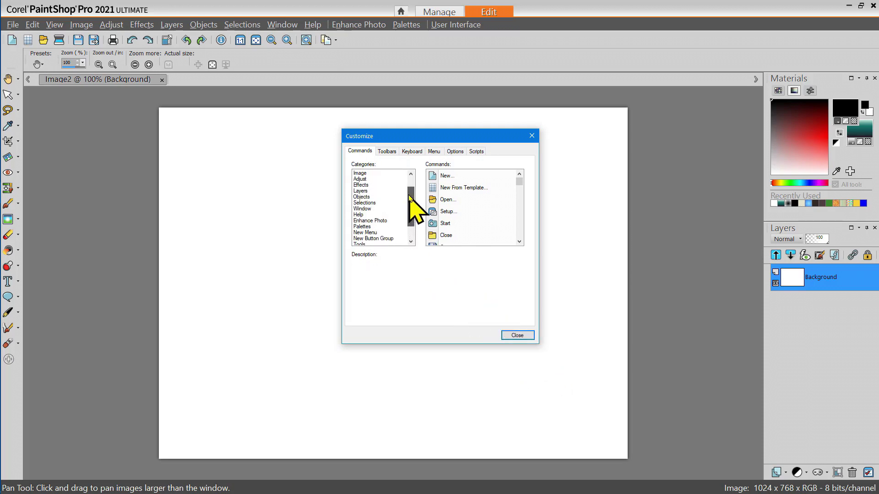
{"action": "left_click_drag", "start_coordinate": [410, 197], "coordinate": [413, 173]}
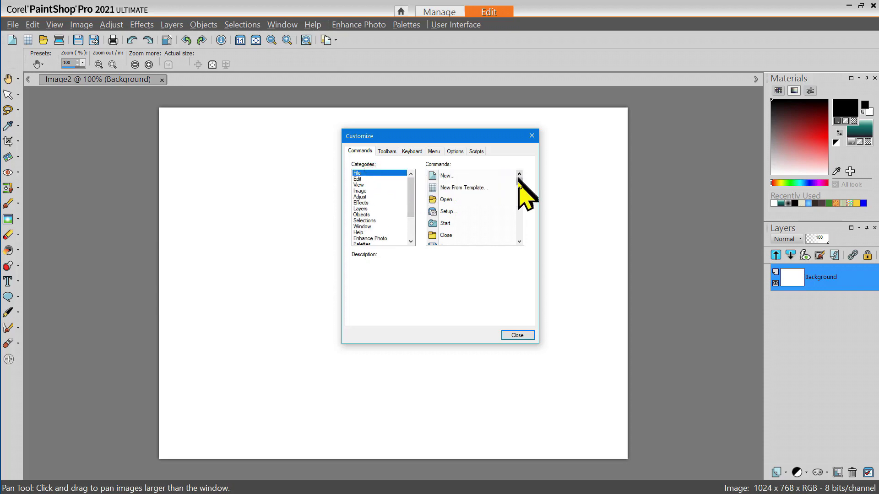
{"action": "mouse_move", "coordinate": [517, 181]}
{"action": "left_mouse_down"}
{"action": "mouse_move", "coordinate": [518, 237]}
{"action": "mouse_move", "coordinate": [518, 168]}
{"action": "left_mouse_up"}
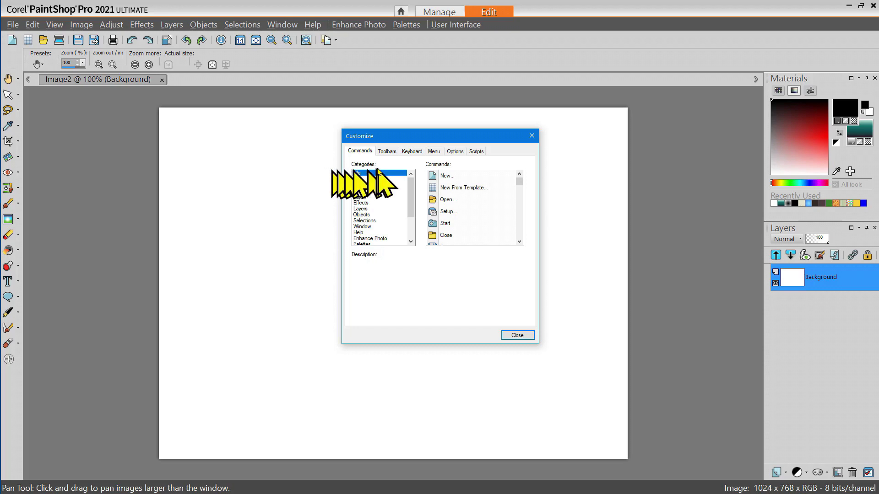
{"action": "left_click", "coordinate": [517, 182]}
- Place File > Save Copy As and Effects > Drop Shadow buttons on the main toolbar
{"action": "left_click_drag", "start_coordinate": [517, 181], "coordinate": [518, 188]}
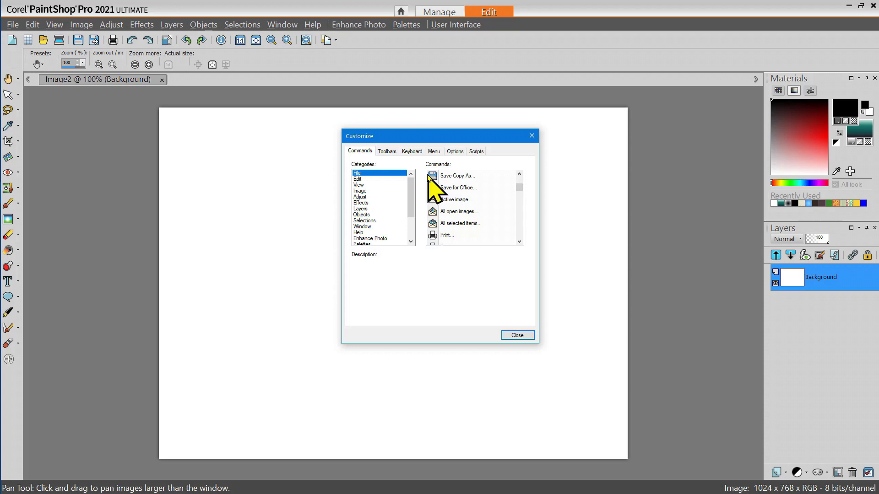
{"action": "mouse_move", "coordinate": [432, 178]}
{"action": "left_mouse_down"}
{"action": "mouse_move", "coordinate": [347, 132]}
{"action": "mouse_move", "coordinate": [244, 50]}
{"action": "mouse_move", "coordinate": [98, 42]}
{"action": "left_mouse_up"}
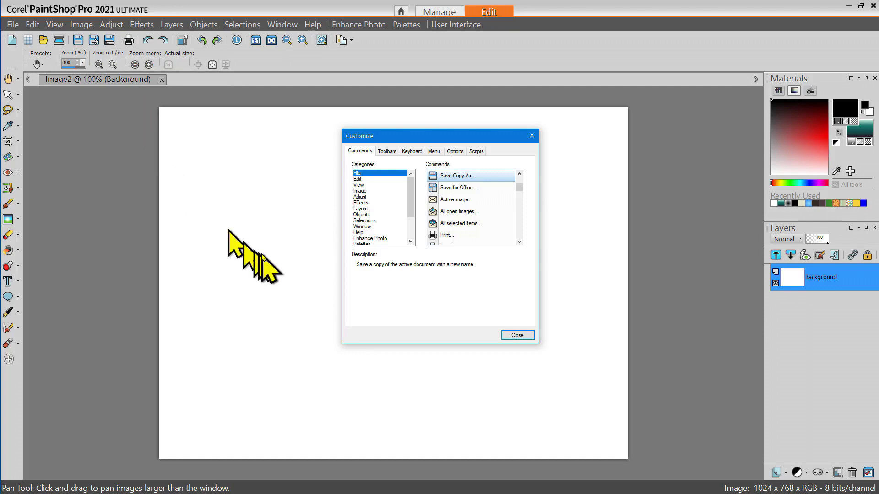
{"action": "left_click", "coordinate": [363, 178]}
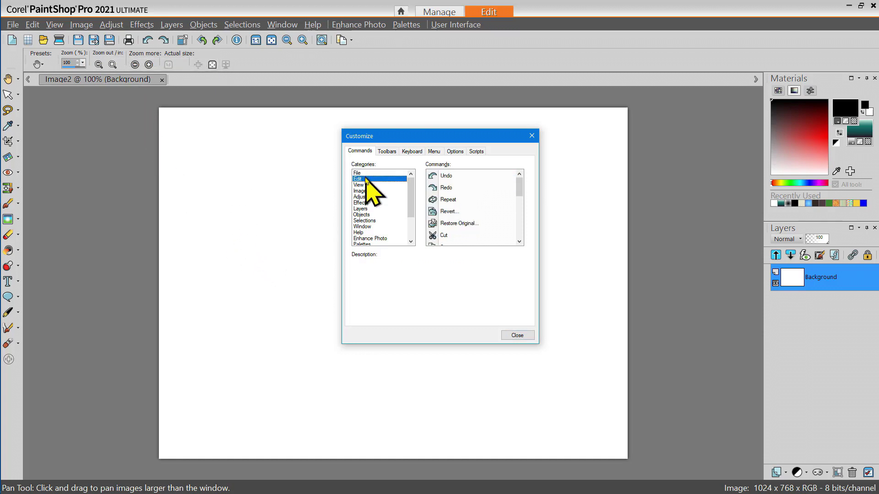
{"action": "left_click", "coordinate": [361, 203]}
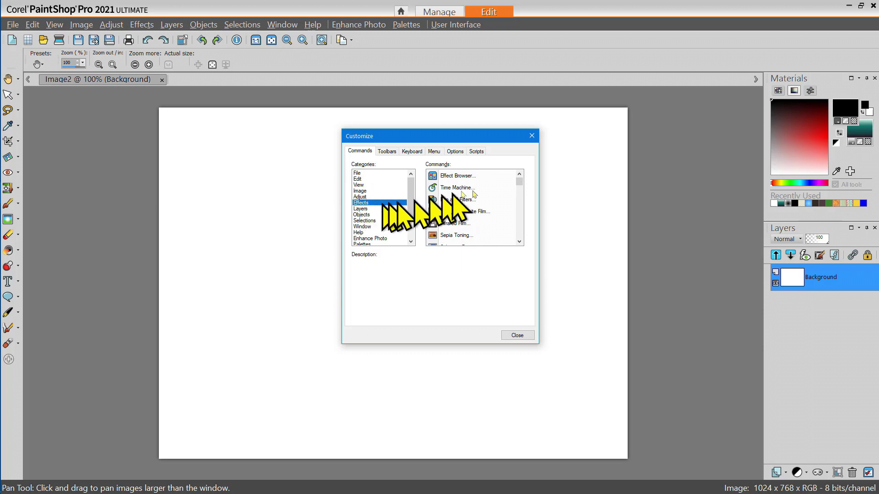
{"action": "left_click_drag", "start_coordinate": [517, 182], "coordinate": [519, 190]}
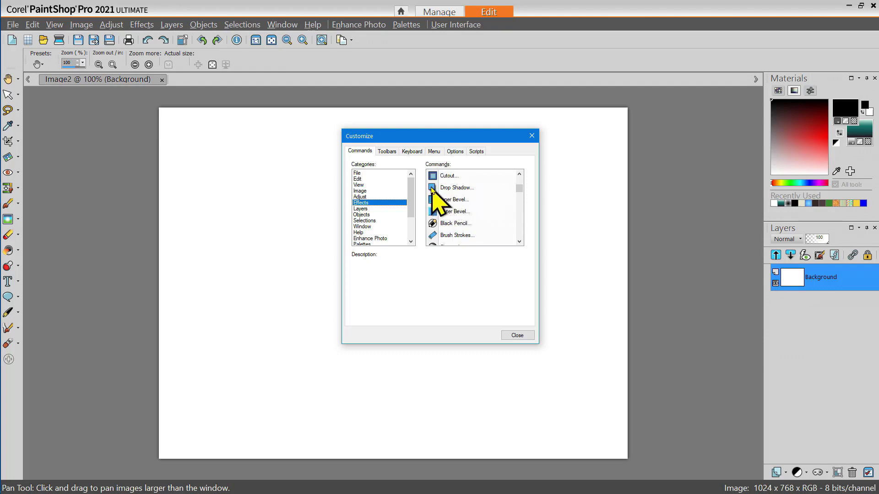
{"action": "left_click_drag", "start_coordinate": [432, 190], "coordinate": [234, 43]}
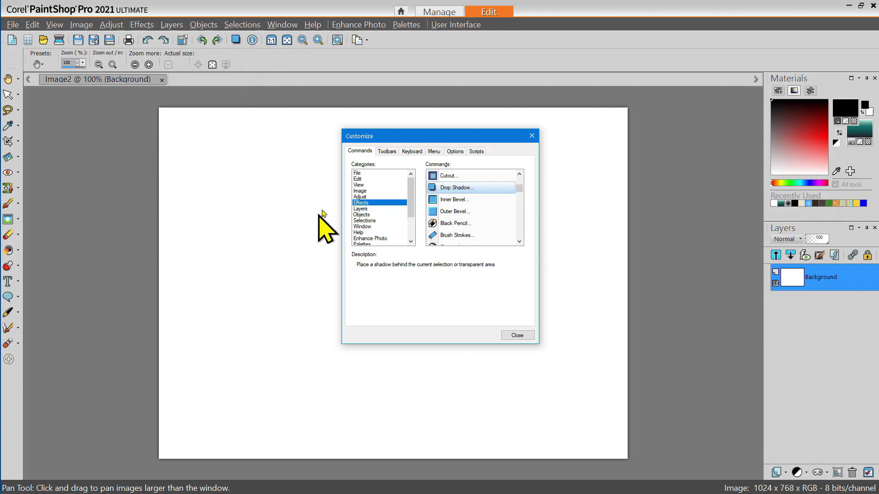
{"action": "key", "text": "Up"}
{"action": "key", "text": "Up"}
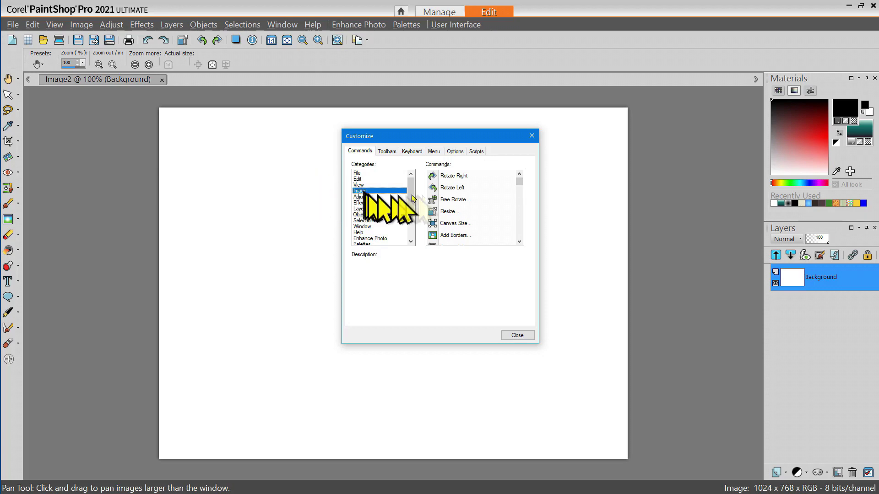
- Put Image > Add Borders and Picture Frame on the toolbar, viewing the new button's options
{"action": "left_click", "coordinate": [519, 181]}
{"action": "mouse_move", "coordinate": [520, 182]}
{"action": "left_mouse_down"}
{"action": "mouse_move", "coordinate": [521, 189]}
{"action": "mouse_move", "coordinate": [521, 179]}
{"action": "left_mouse_up"}
{"action": "mouse_move", "coordinate": [453, 211]}
{"action": "left_mouse_down"}
{"action": "mouse_move", "coordinate": [423, 213]}
{"action": "mouse_move", "coordinate": [257, 98]}
{"action": "mouse_move", "coordinate": [235, 74]}
{"action": "mouse_move", "coordinate": [253, 28]}
{"action": "mouse_move", "coordinate": [258, 43]}
{"action": "left_mouse_up"}
{"action": "right_click", "coordinate": [257, 42]}
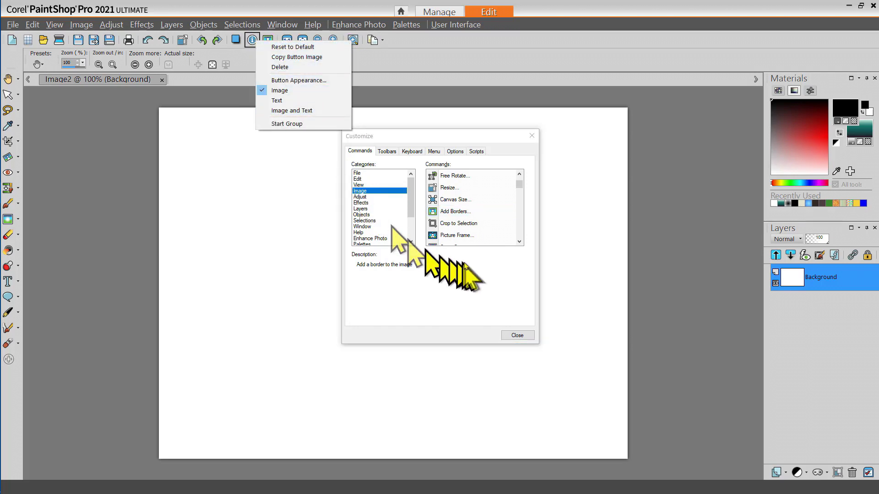
{"action": "left_click", "coordinate": [458, 62]}
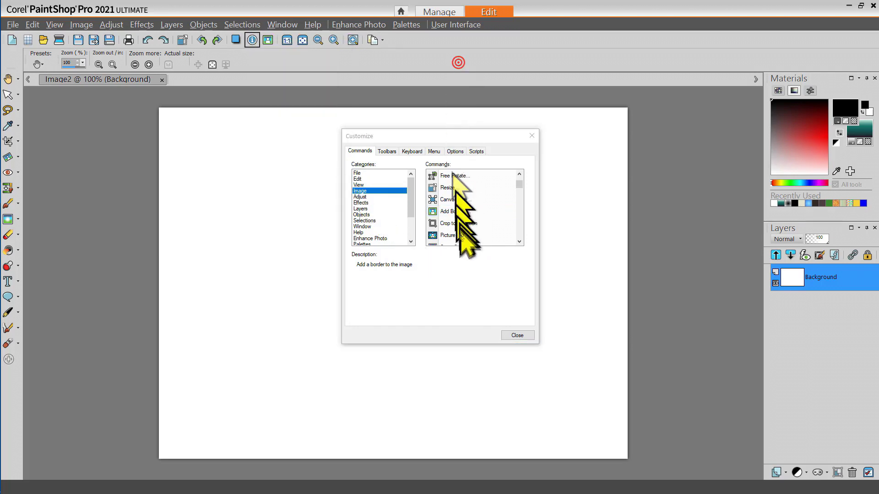
{"action": "left_click_drag", "start_coordinate": [432, 235], "coordinate": [278, 44]}
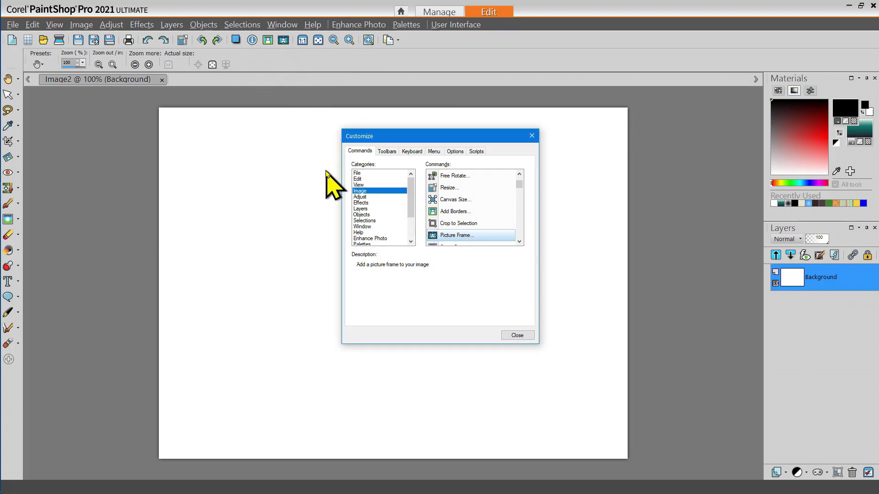
- Place Selections > Select None and Layers > Merge All (Flatten) buttons on the main toolbar
{"action": "left_click", "coordinate": [365, 220]}
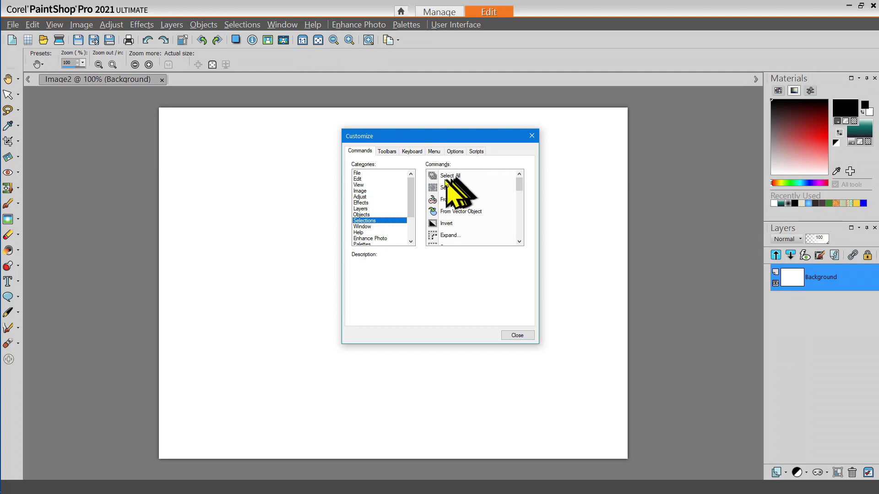
{"action": "left_click_drag", "start_coordinate": [433, 191], "coordinate": [301, 46]}
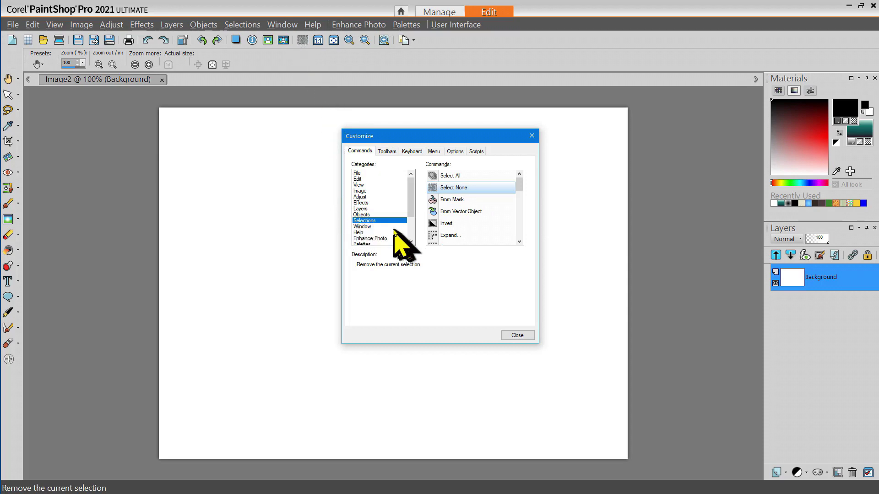
{"action": "left_click_drag", "start_coordinate": [410, 189], "coordinate": [410, 204]}
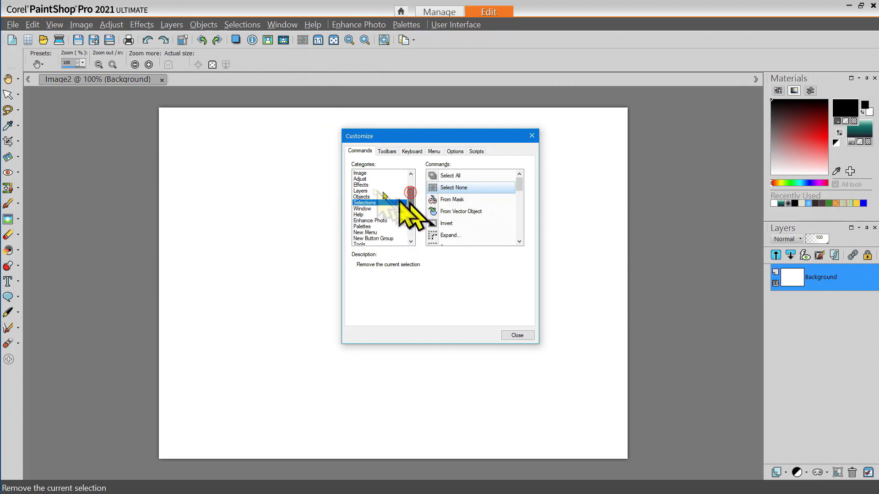
{"action": "left_click", "coordinate": [360, 191]}
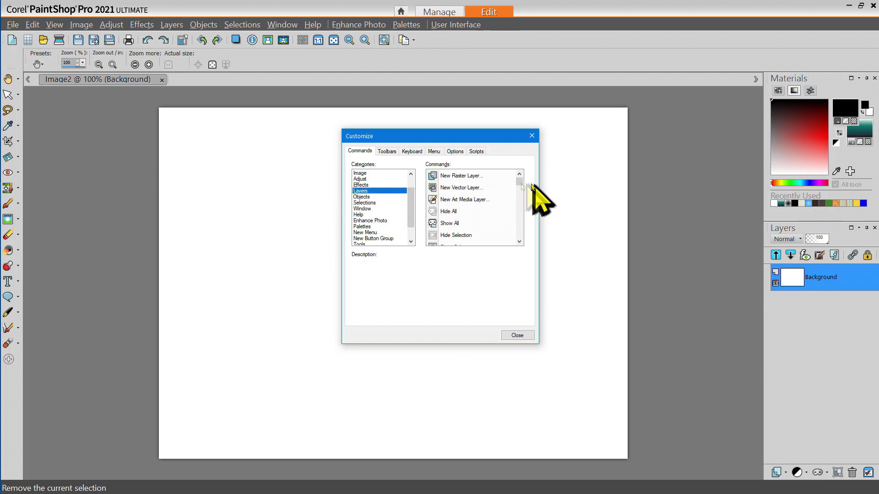
{"action": "left_click_drag", "start_coordinate": [519, 182], "coordinate": [520, 222]}
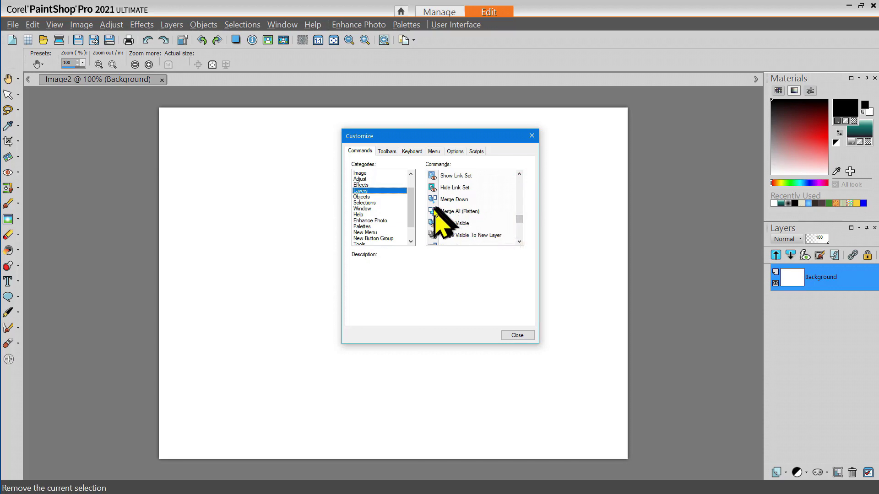
{"action": "left_click_drag", "start_coordinate": [434, 212], "coordinate": [316, 42]}
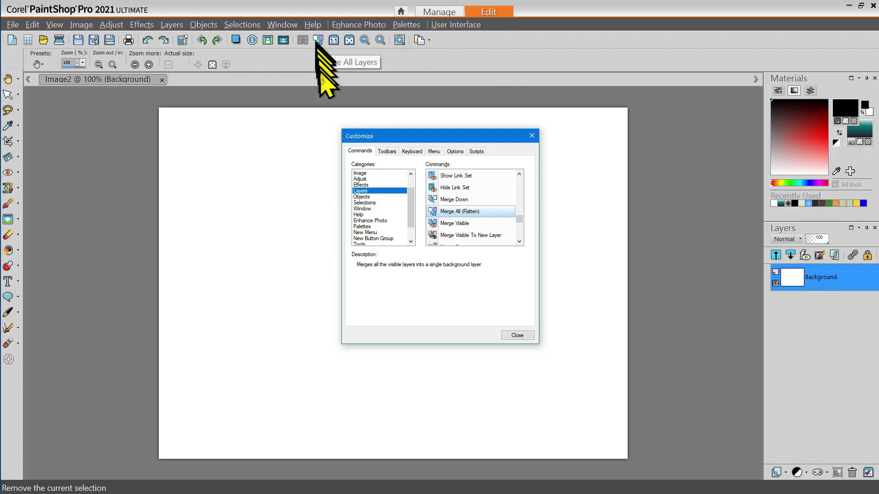
{"action": "left_click", "coordinate": [361, 209]}
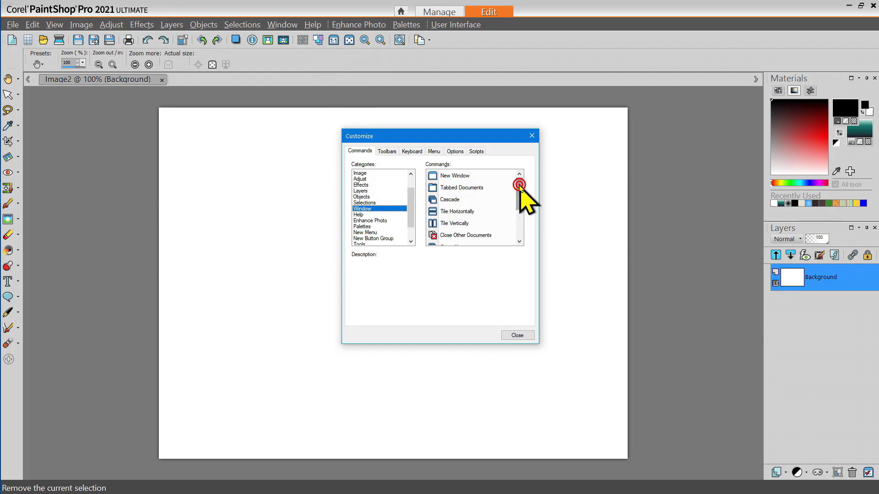
- Place the Window category's Close All button on the main toolbar
{"action": "left_click_drag", "start_coordinate": [520, 186], "coordinate": [520, 203]}
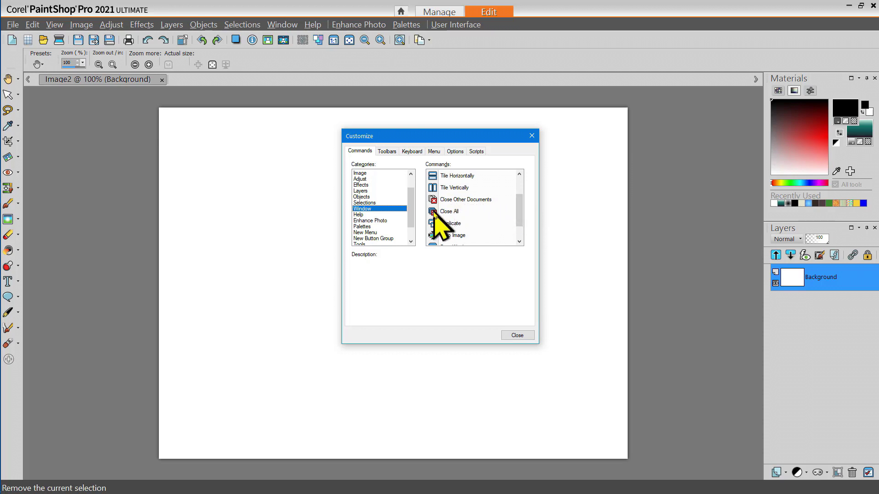
{"action": "left_click_drag", "start_coordinate": [434, 215], "coordinate": [438, 42]}
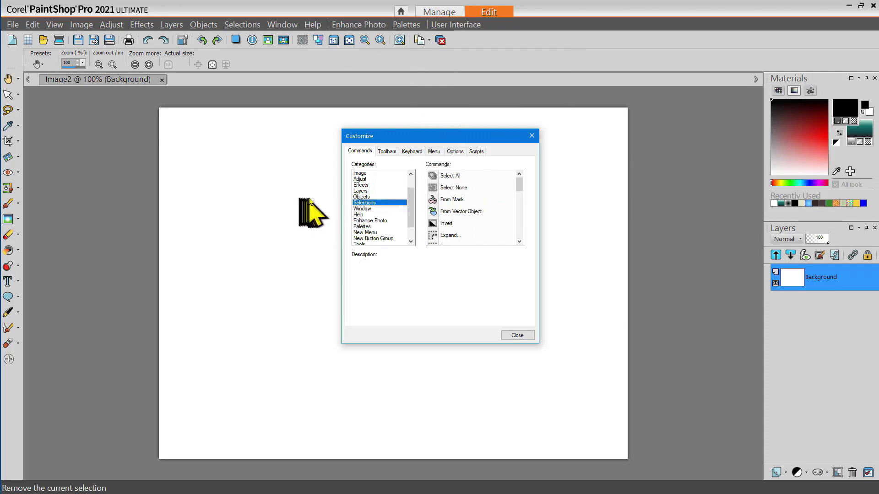
- Add the Objects category's Horz. Center in Canvas button to the toolbar
{"action": "left_click", "coordinate": [361, 196]}
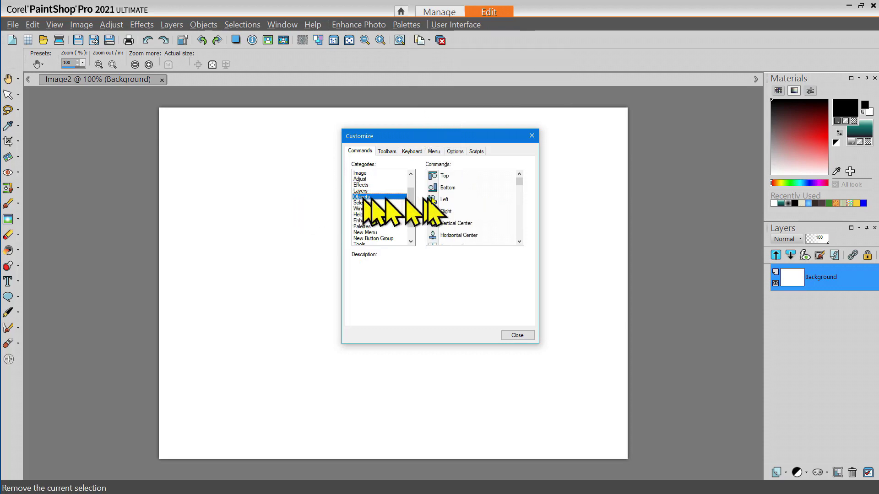
{"action": "left_click_drag", "start_coordinate": [521, 182], "coordinate": [521, 185]}
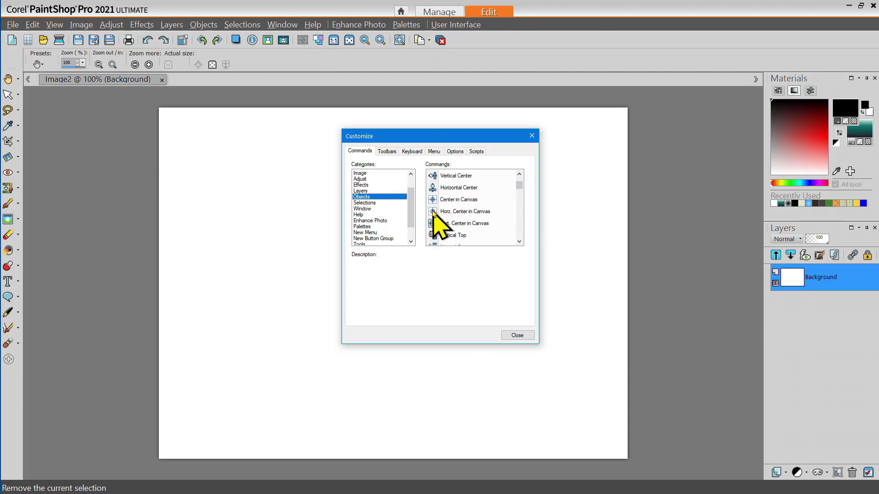
{"action": "left_click_drag", "start_coordinate": [434, 215], "coordinate": [324, 48]}
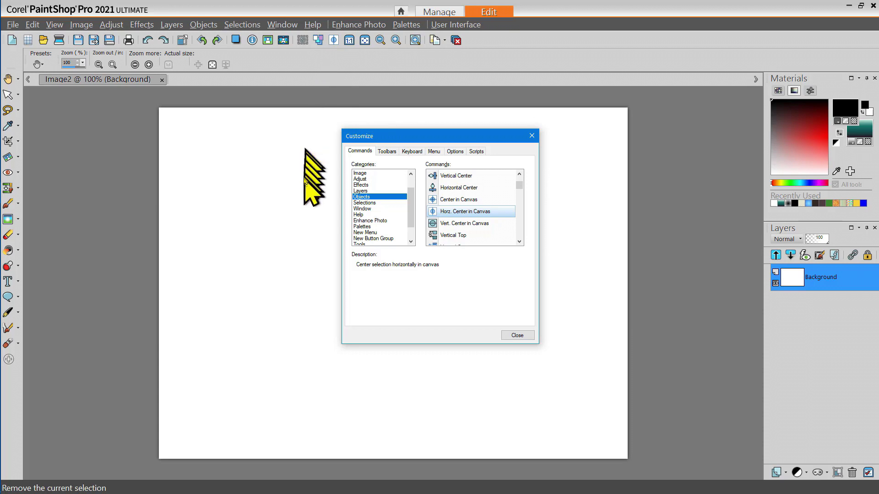
- Add the Enhance Photo category's Smart Photo Fix button to the toolbar
{"action": "left_click", "coordinate": [411, 182]}
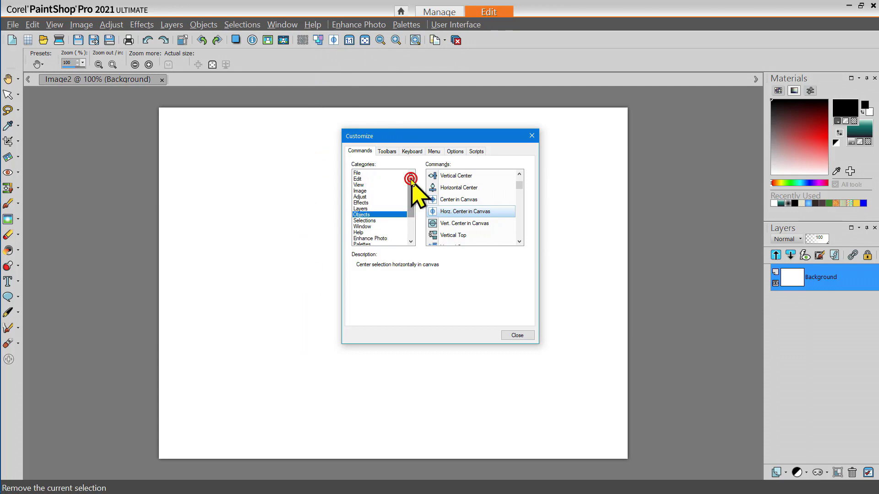
{"action": "left_click_drag", "start_coordinate": [411, 182], "coordinate": [409, 196]}
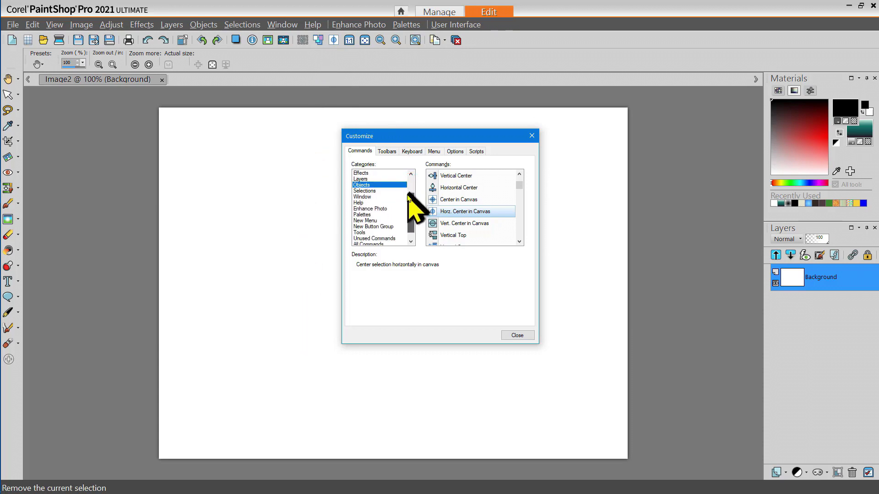
{"action": "left_click", "coordinate": [371, 208]}
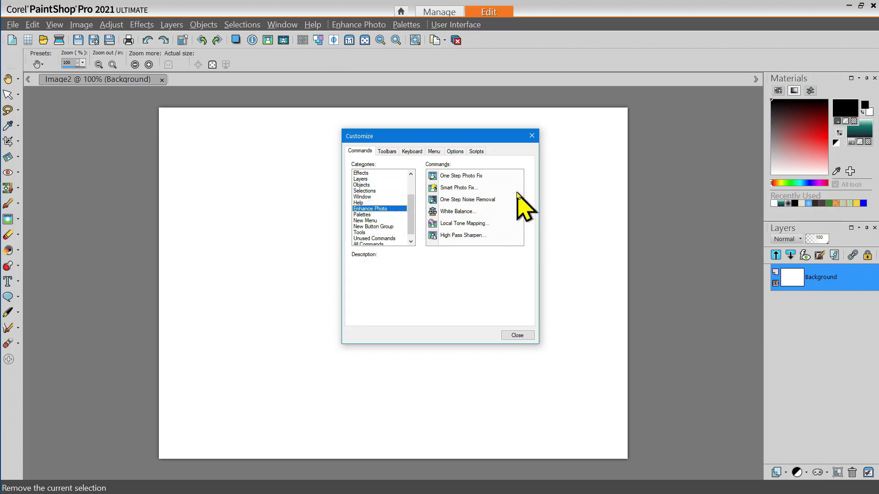
{"action": "left_click_drag", "start_coordinate": [432, 187], "coordinate": [448, 46]}
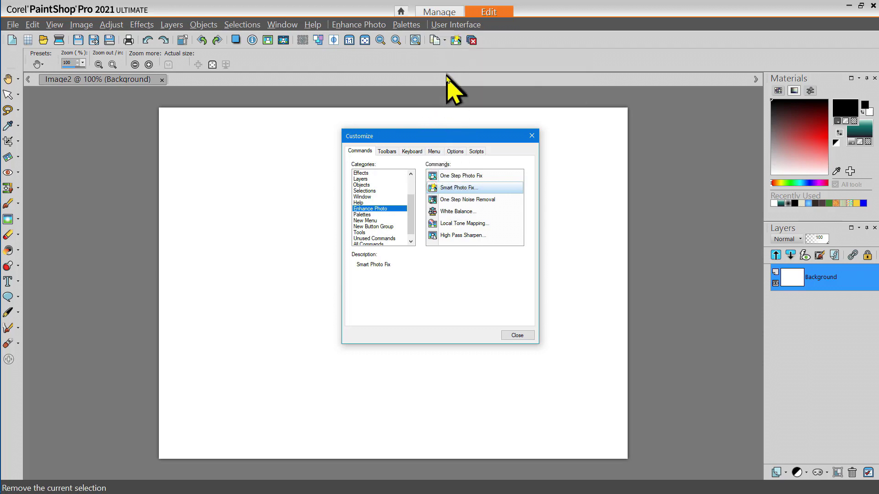
{"action": "left_click", "coordinate": [453, 63]}
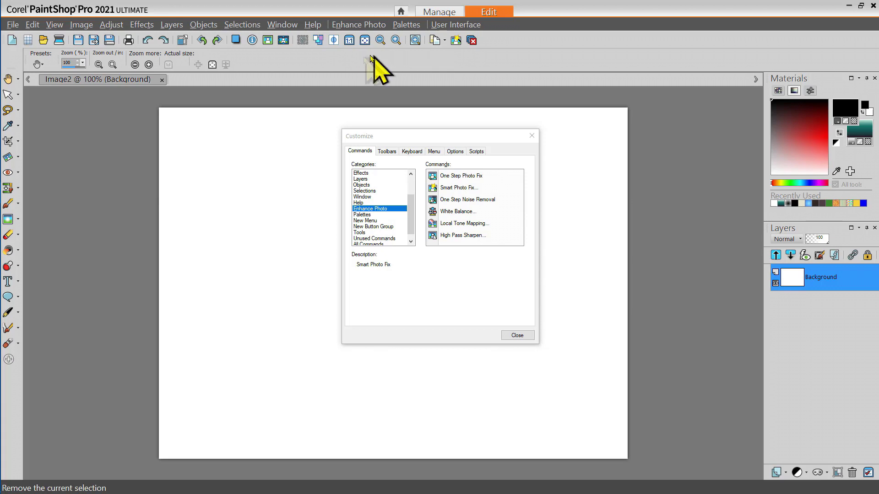
- Close the Customize dialog and save the workspace as 'Len Tools-1'
{"action": "left_click", "coordinate": [517, 336]}
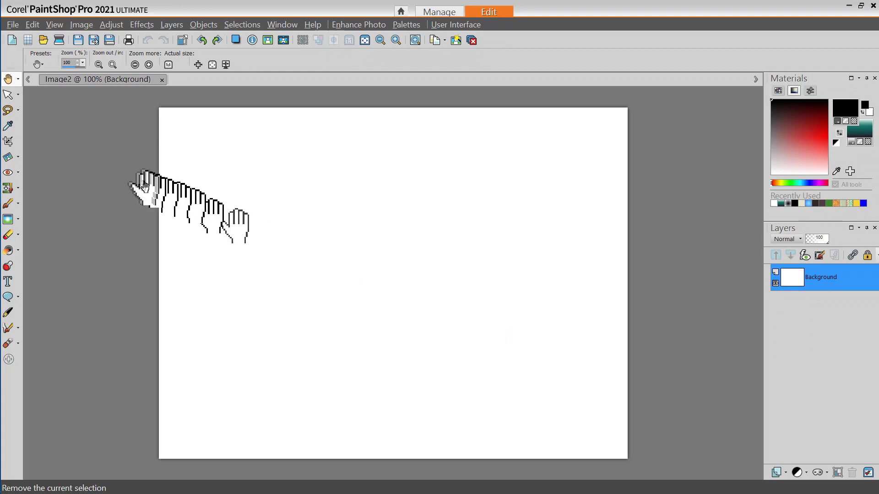
{"action": "left_click", "coordinate": [13, 25]}
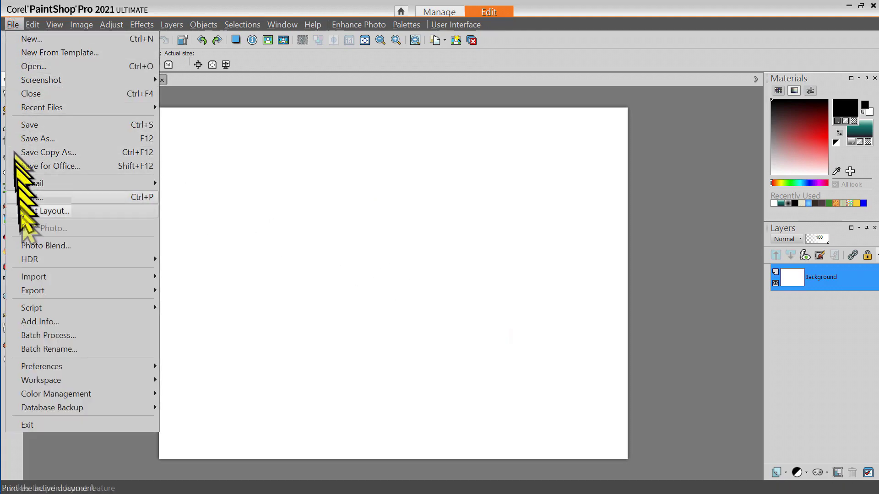
{"action": "mouse_move", "coordinate": [41, 383]}
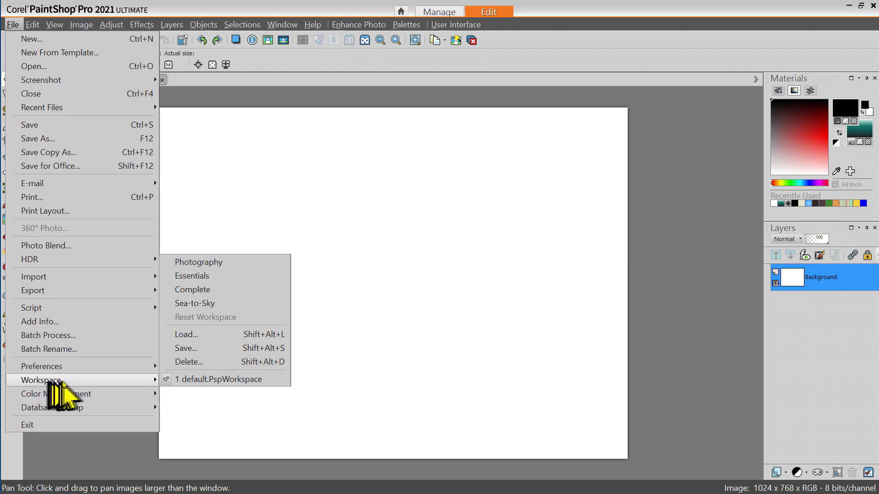
{"action": "left_click", "coordinate": [208, 349]}
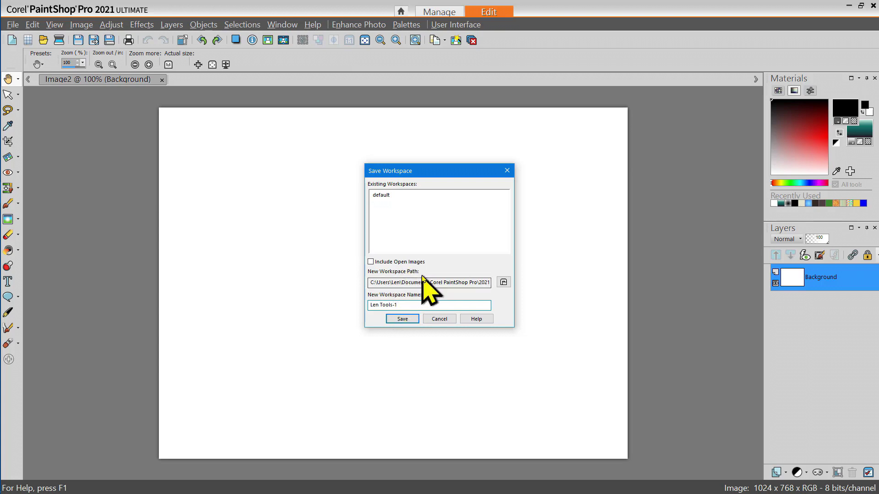
{"action": "left_click", "coordinate": [404, 317]}
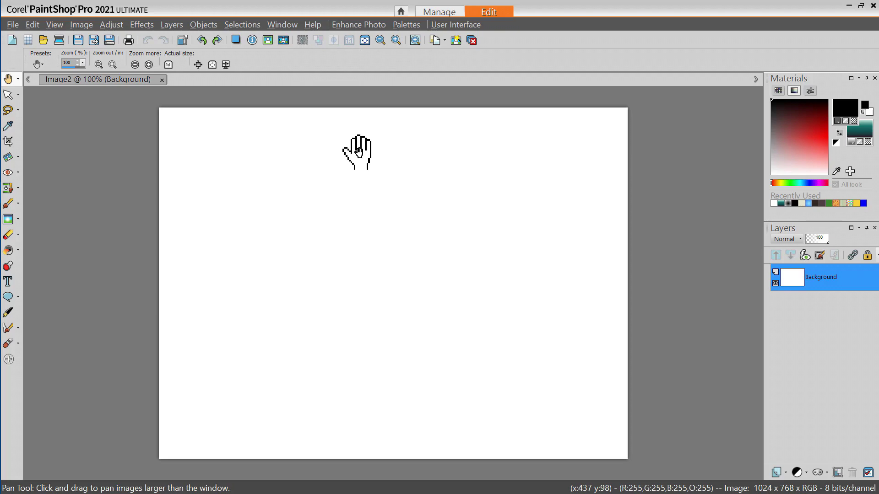
{"action": "key", "text": "alt+l"}
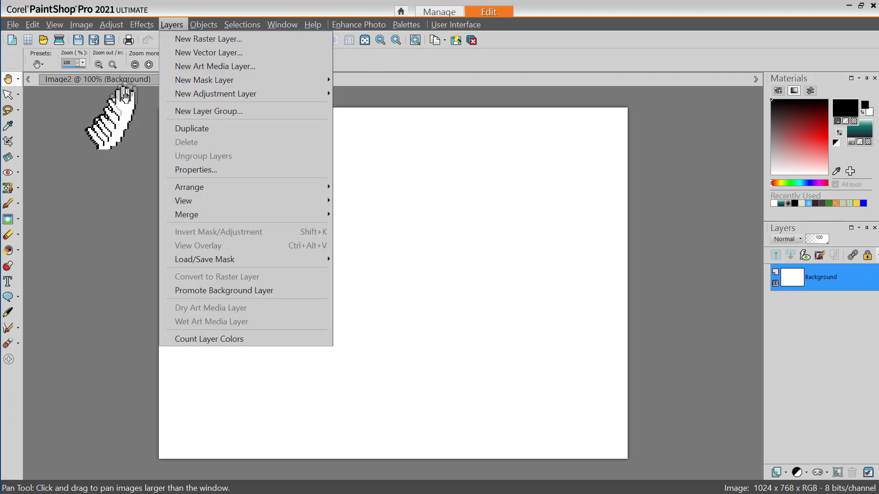
{"action": "left_click", "coordinate": [110, 114]}
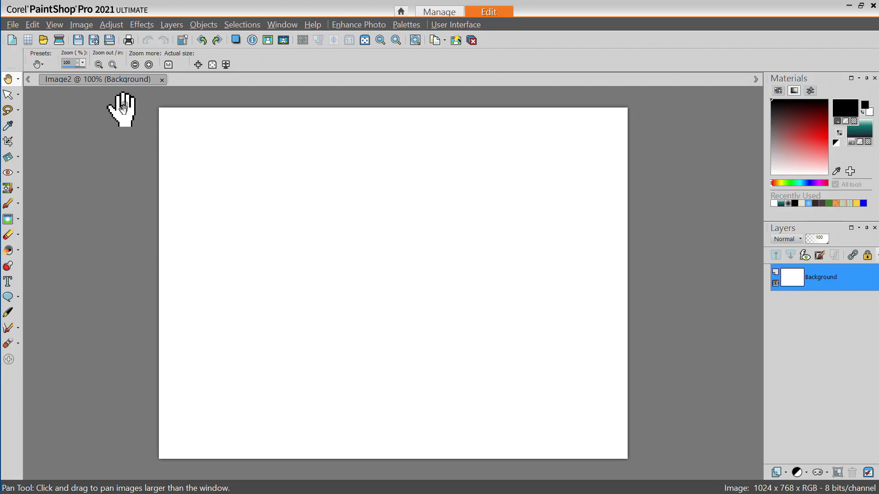
{"action": "left_click", "coordinate": [140, 24]}
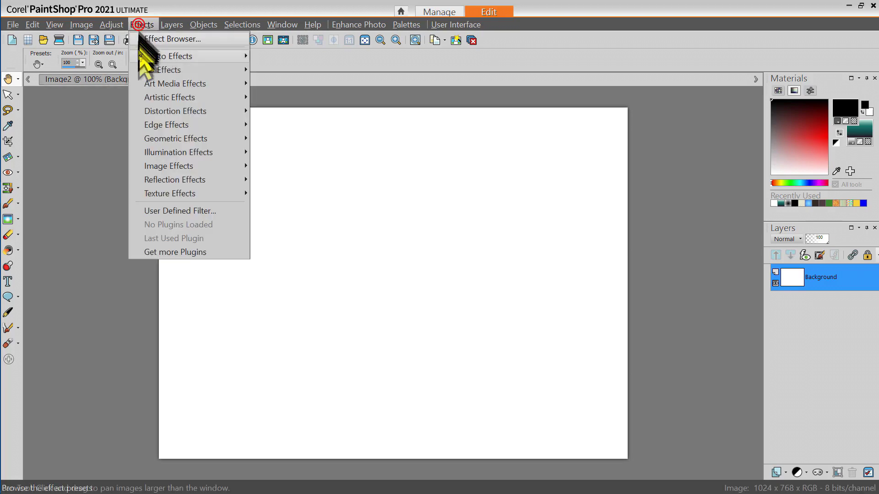
{"action": "mouse_move", "coordinate": [151, 83]}
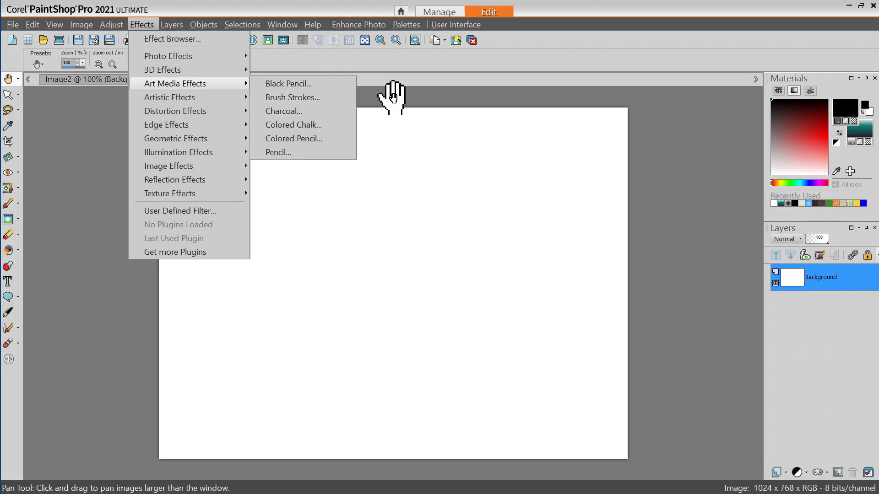
{"action": "left_click", "coordinate": [393, 96]}
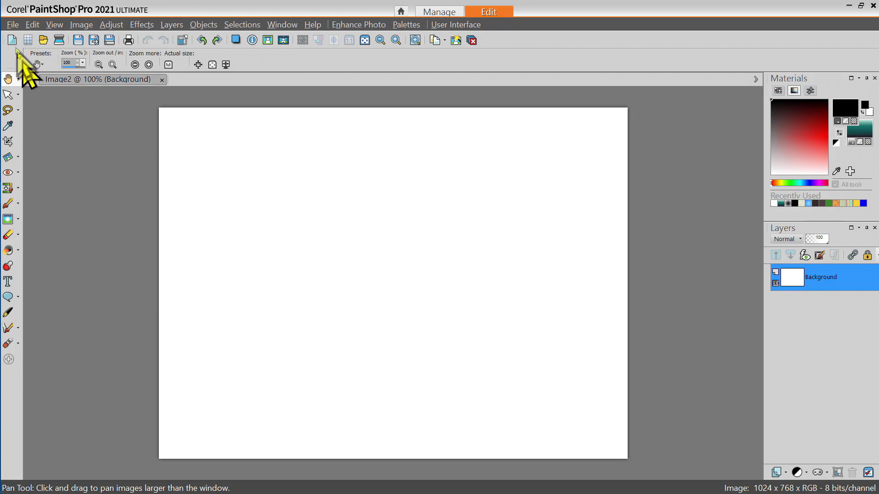
- Load the 2 default.PspWorkspace workspace, confirm the prompt, and close Image2
{"action": "left_click", "coordinate": [13, 24]}
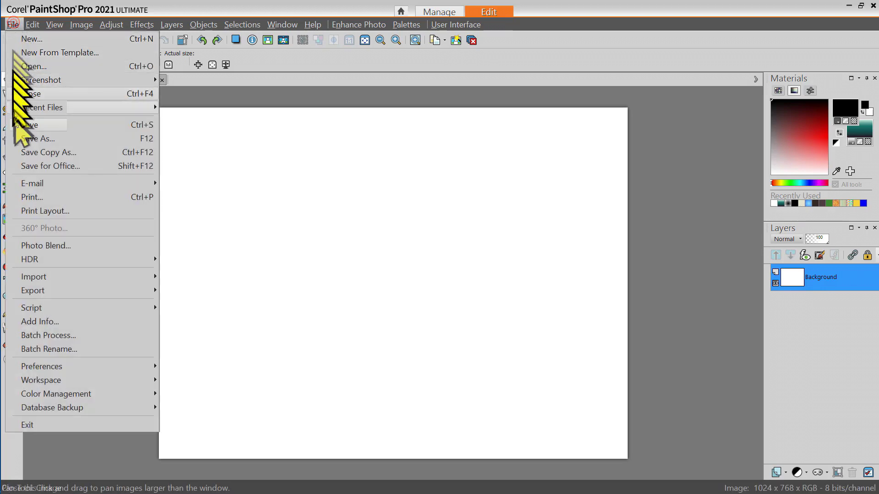
{"action": "mouse_move", "coordinate": [43, 380]}
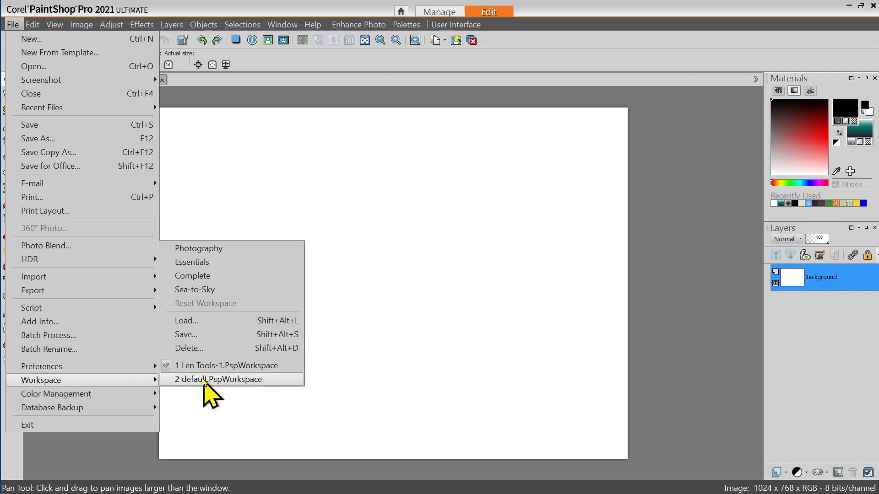
{"action": "left_click", "coordinate": [204, 379]}
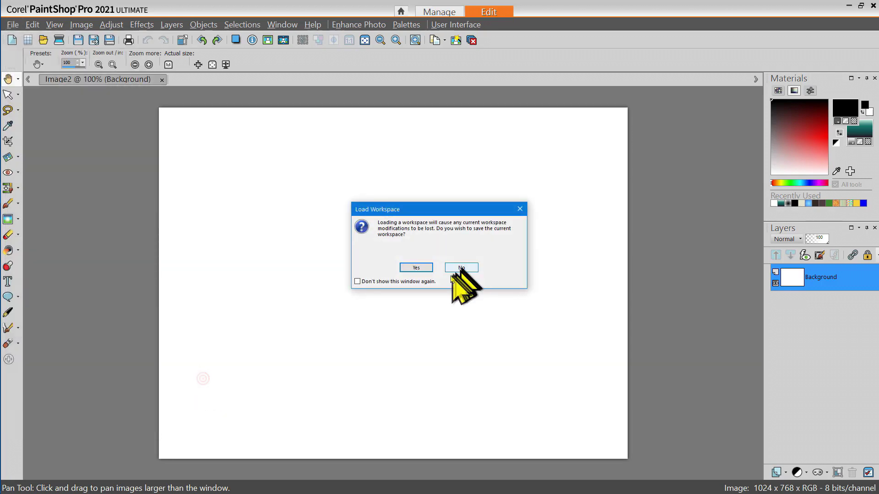
{"action": "left_click", "coordinate": [415, 268]}
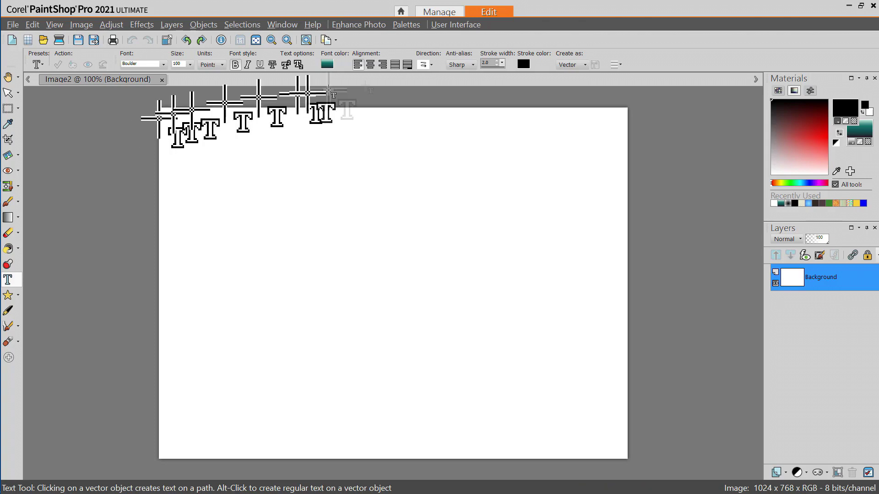
{"action": "key", "text": "ctrl+F4"}
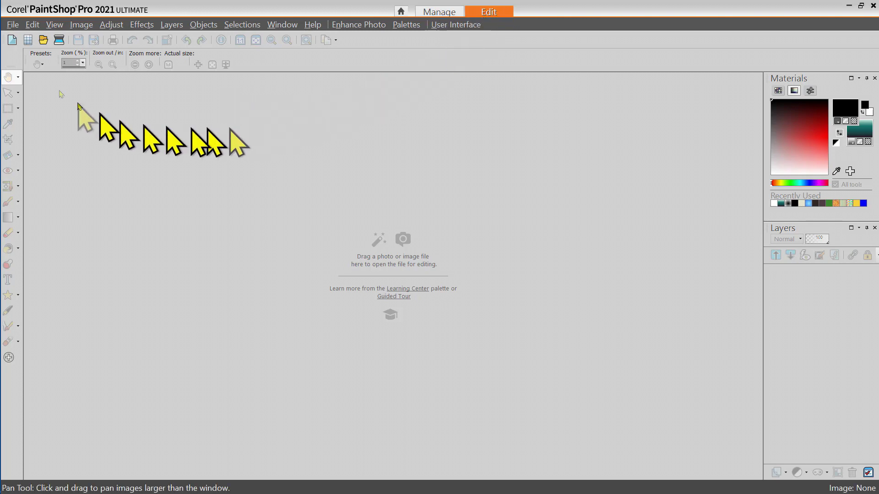
{"action": "left_click", "coordinate": [12, 24]}
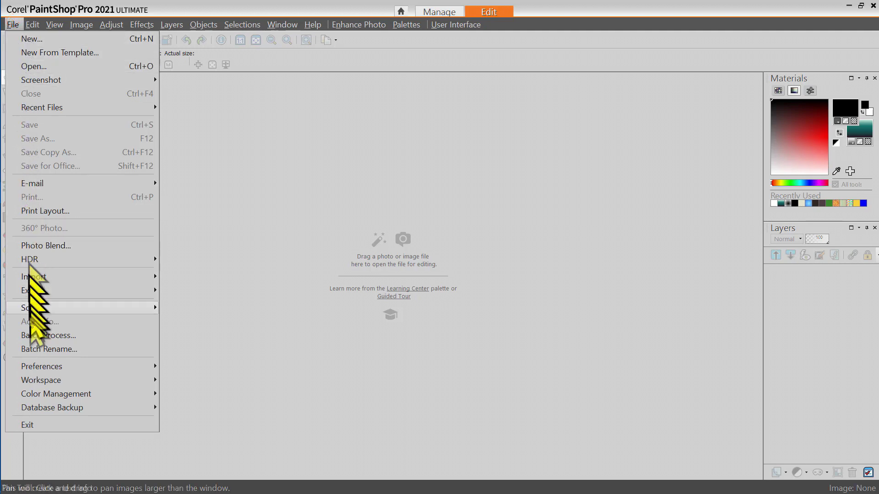
{"action": "mouse_move", "coordinate": [45, 368]}
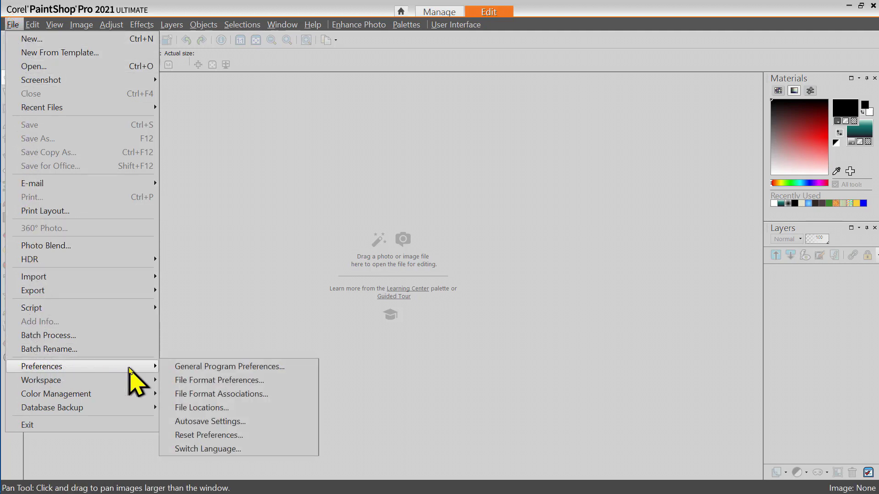
{"action": "left_click", "coordinate": [284, 366]}
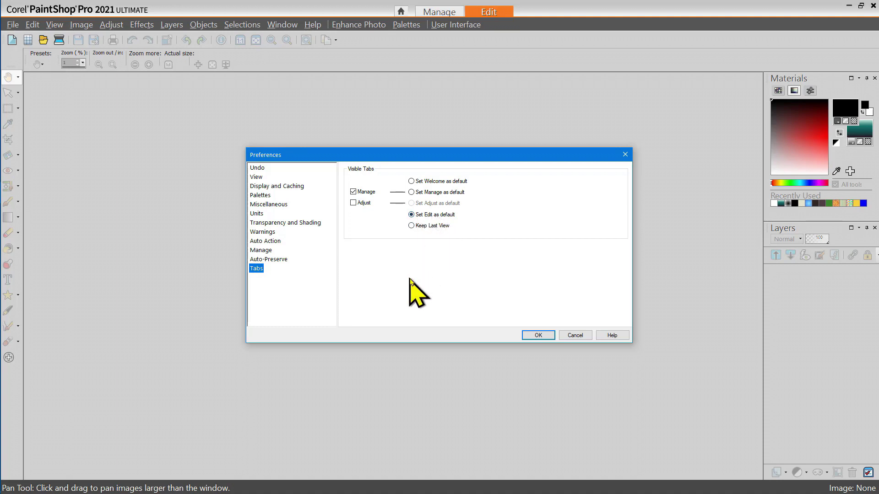
{"action": "left_click", "coordinate": [565, 334]}
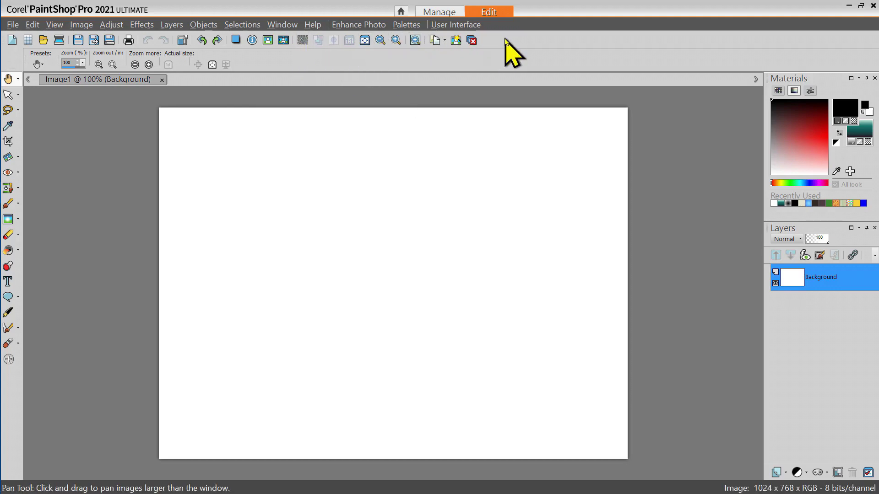
- Load the '1 Len Tools-1.PspWorkspace' workspace from File > Workspace
{"action": "left_click", "coordinate": [14, 24]}
{"action": "mouse_move", "coordinate": [75, 382]}
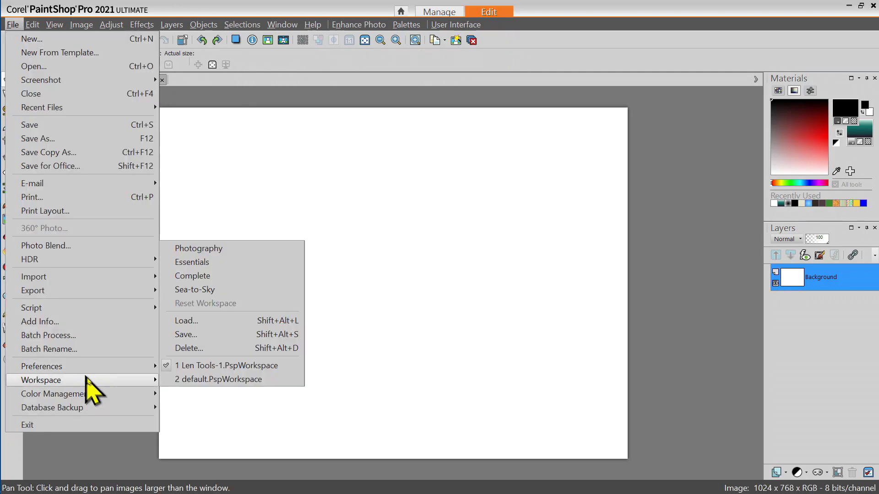
{"action": "left_click", "coordinate": [186, 366]}
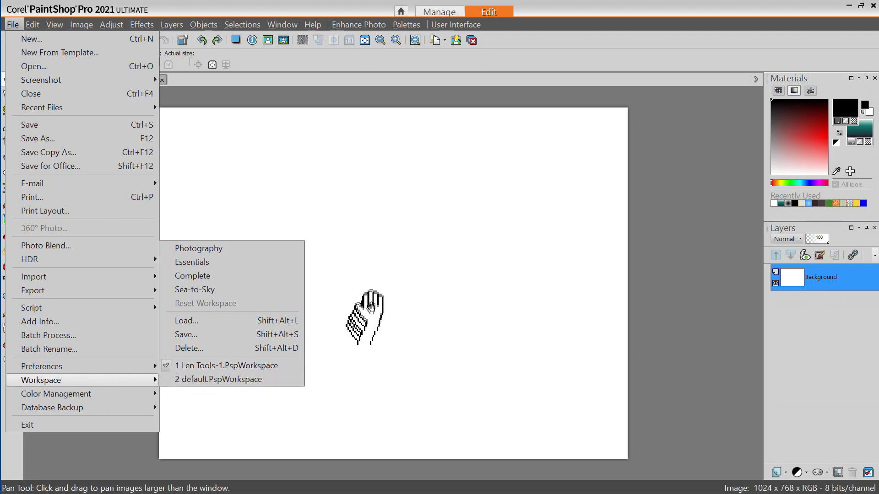